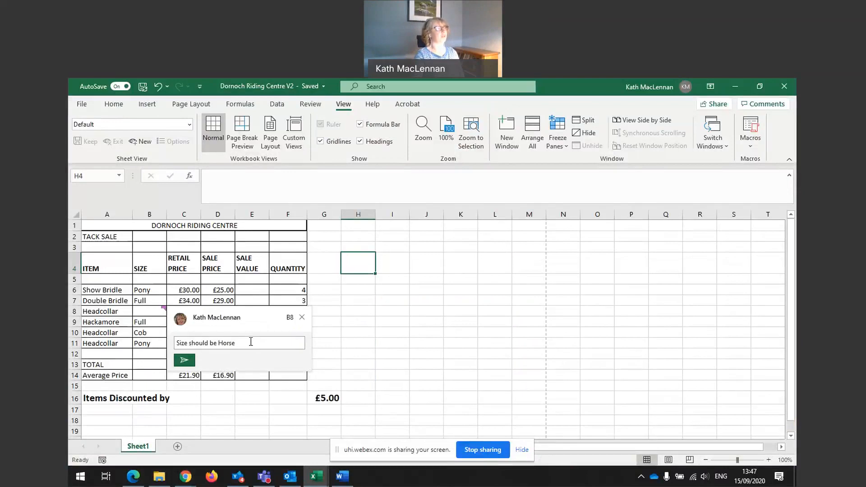
Open the comments pane to read the comment on cell B8
{"action": "left_click", "coordinate": [152, 314]}
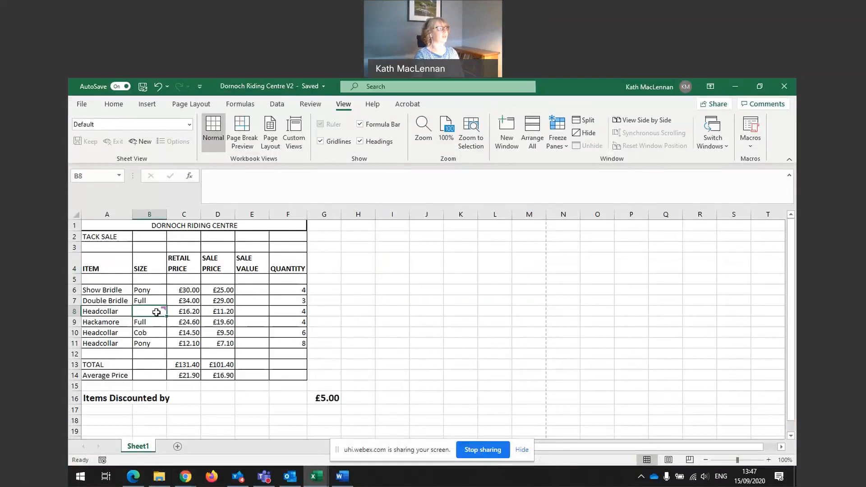
{"action": "mouse_move", "coordinate": [156, 312]}
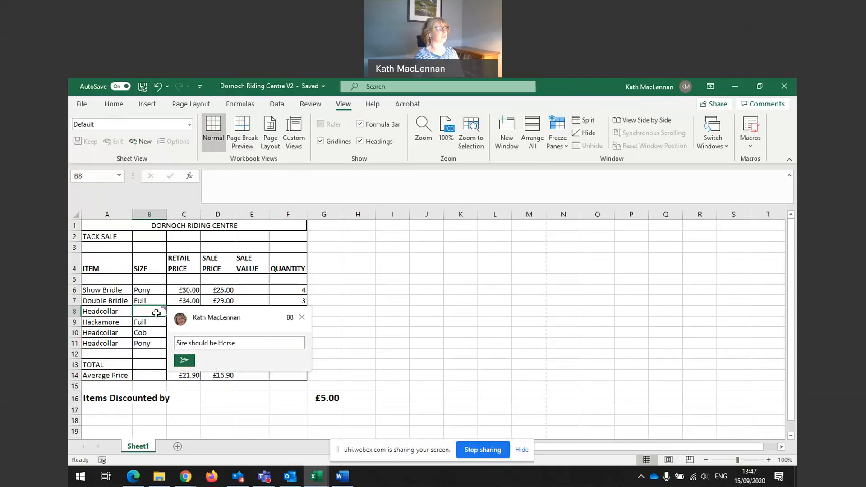
{"action": "key", "text": "Escape"}
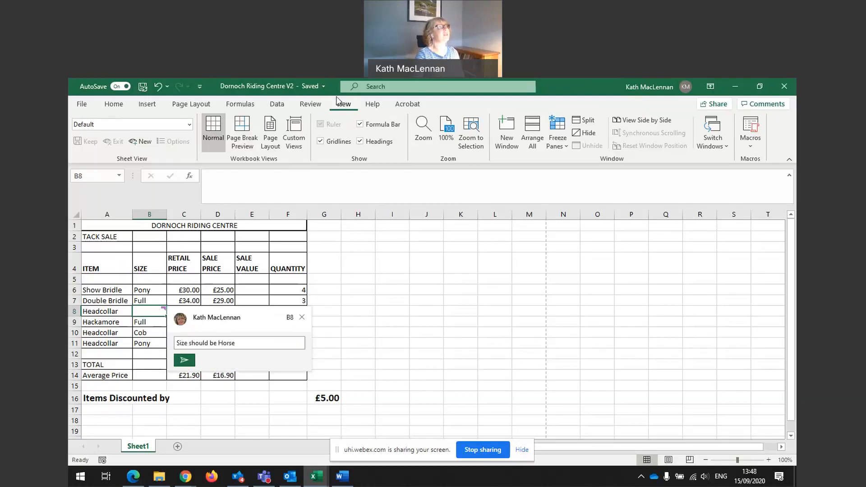
{"action": "left_click", "coordinate": [305, 104]}
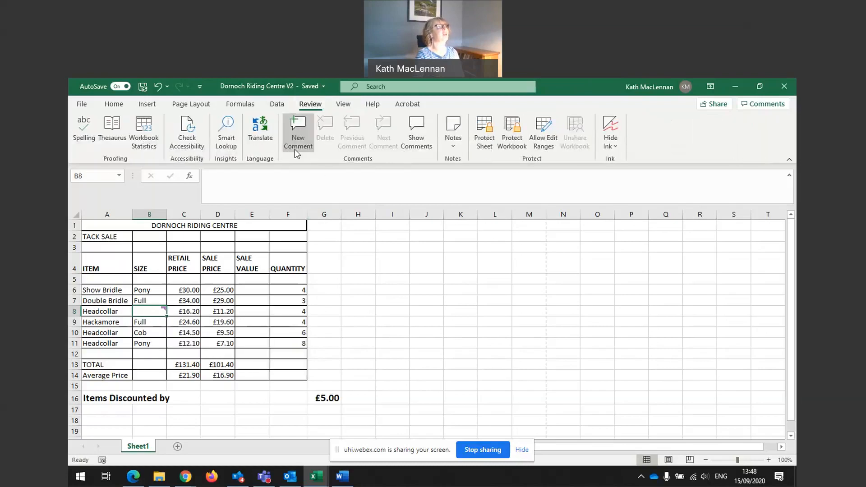
{"action": "left_click", "coordinate": [414, 145]}
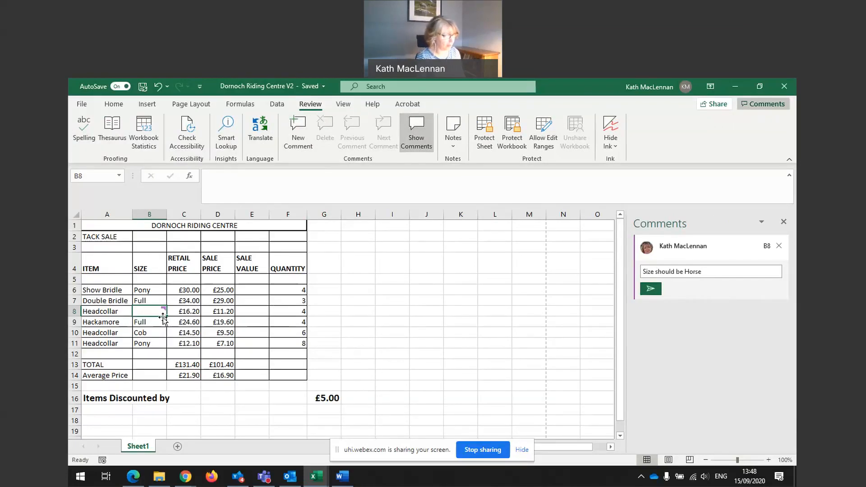
Enter Horse as the size in cell B8, then delete that cell's comment and close the comments pane
{"action": "type", "text": "Horse"}
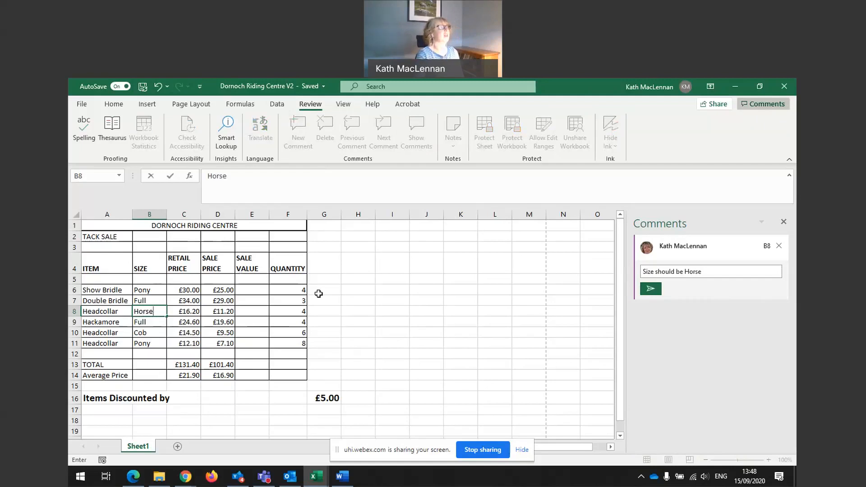
{"action": "left_click", "coordinate": [243, 311]}
{"action": "left_click", "coordinate": [155, 311]}
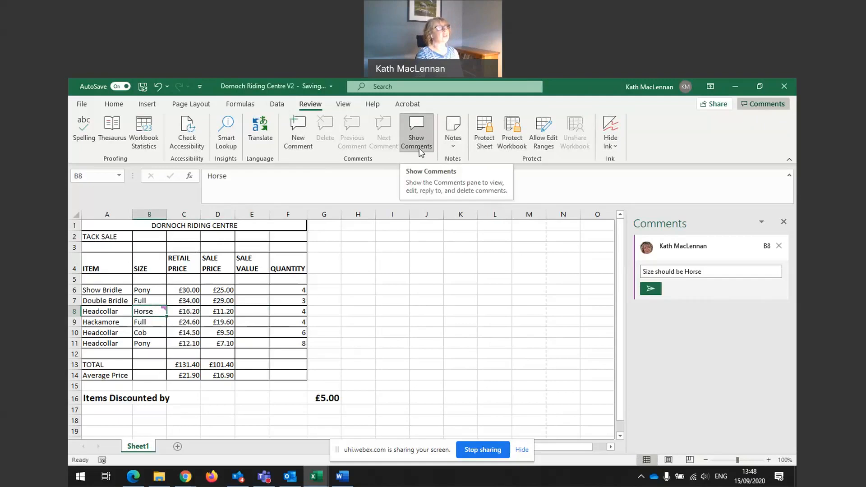
{"action": "left_click", "coordinate": [779, 246]}
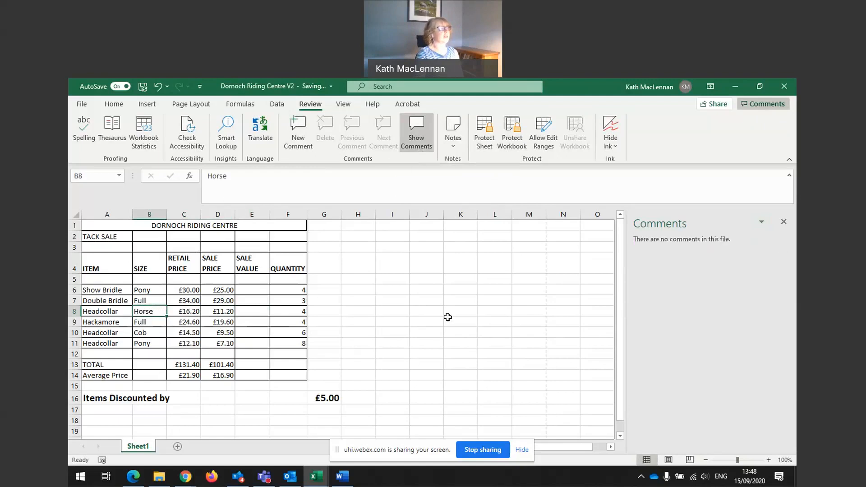
{"action": "left_click", "coordinate": [784, 222]}
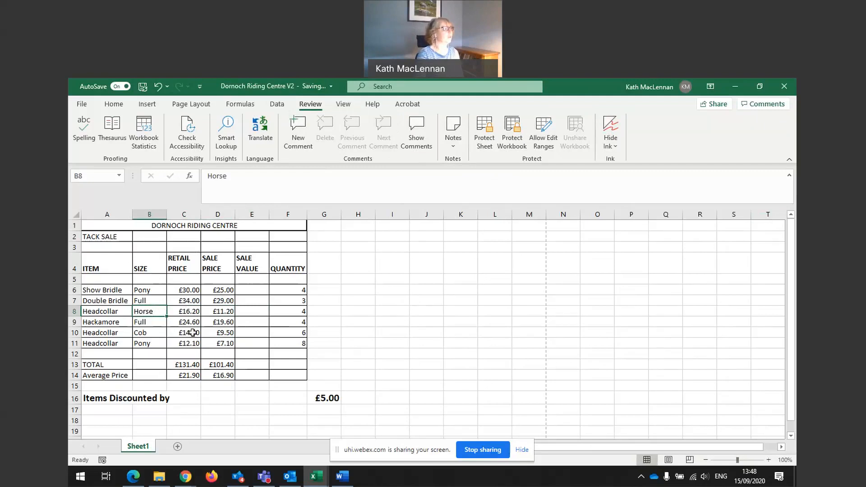
Add a new comment to cell C10 reading "Cost should be £17.50" and post it
{"action": "left_click", "coordinate": [180, 332]}
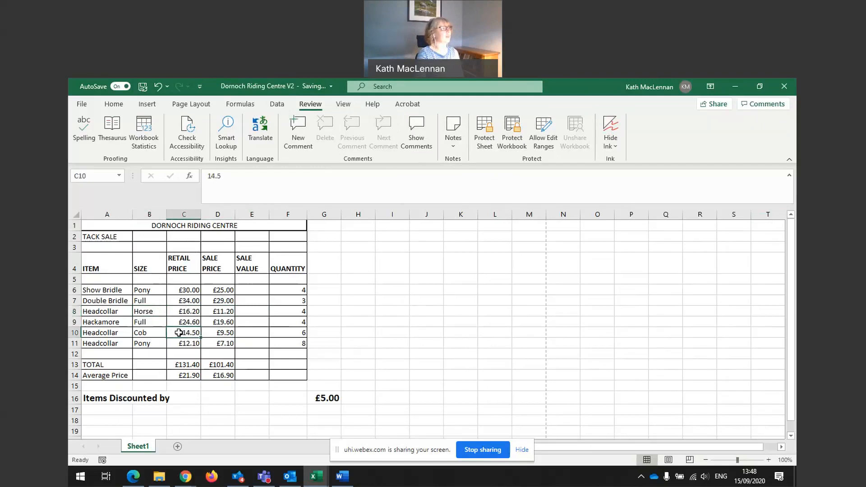
{"action": "left_click", "coordinate": [304, 151]}
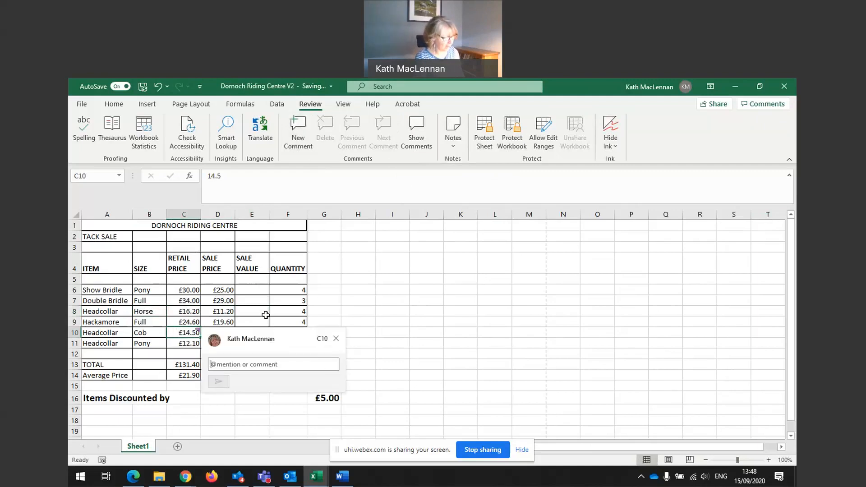
{"action": "type", "text": "Cost should be £"}
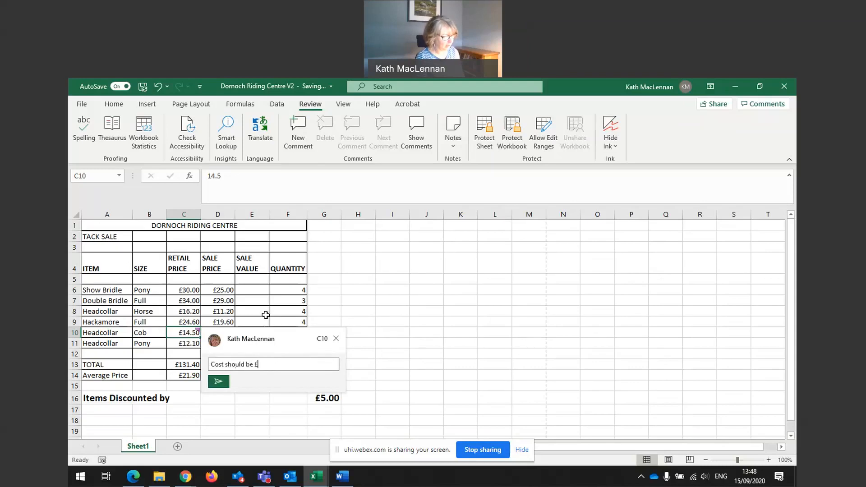
{"action": "type", "text": "17.50"}
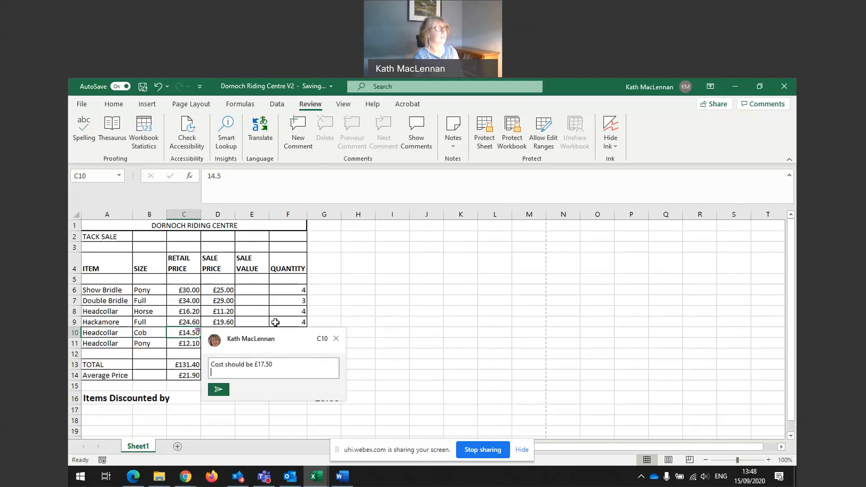
{"action": "left_click", "coordinate": [217, 383]}
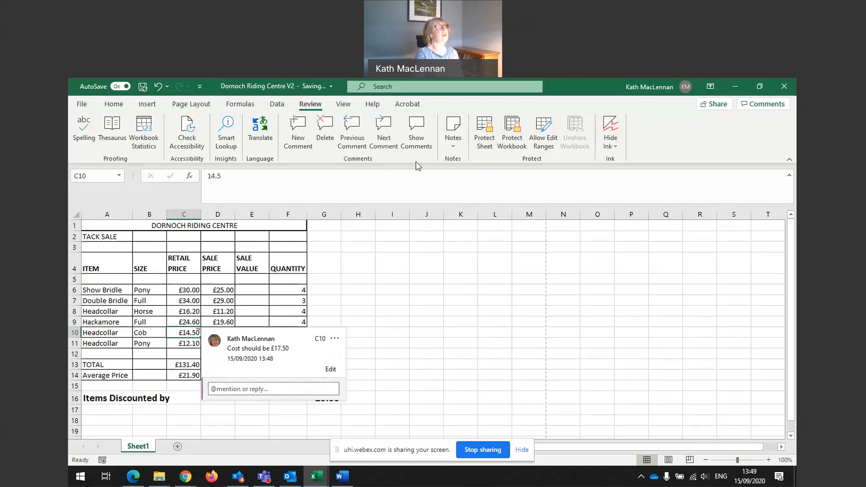
With the comments pane open, set cell C10's retail price to £17.50 and close the pane
{"action": "left_click", "coordinate": [416, 135]}
{"action": "mouse_move", "coordinate": [698, 267]}
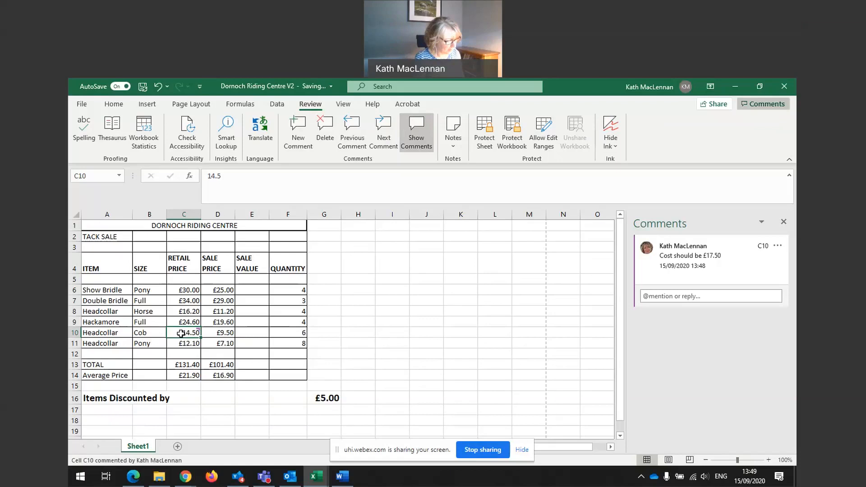
{"action": "type", "text": "£17.50"}
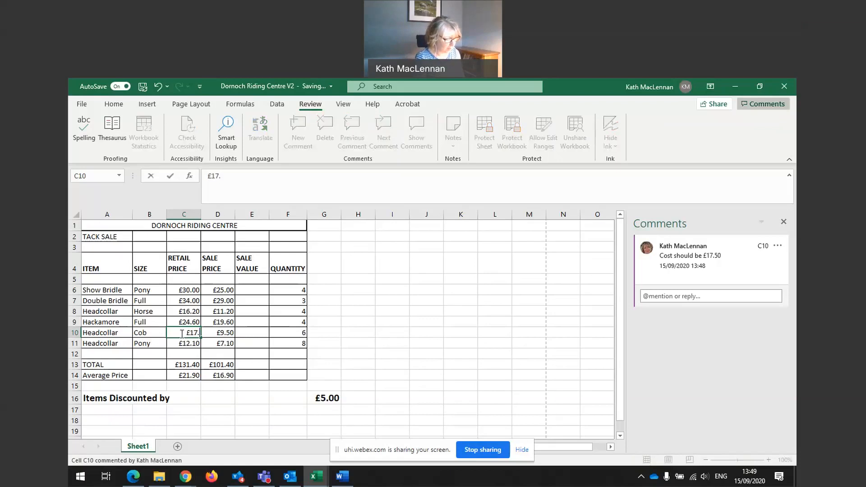
{"action": "left_click", "coordinate": [250, 333]}
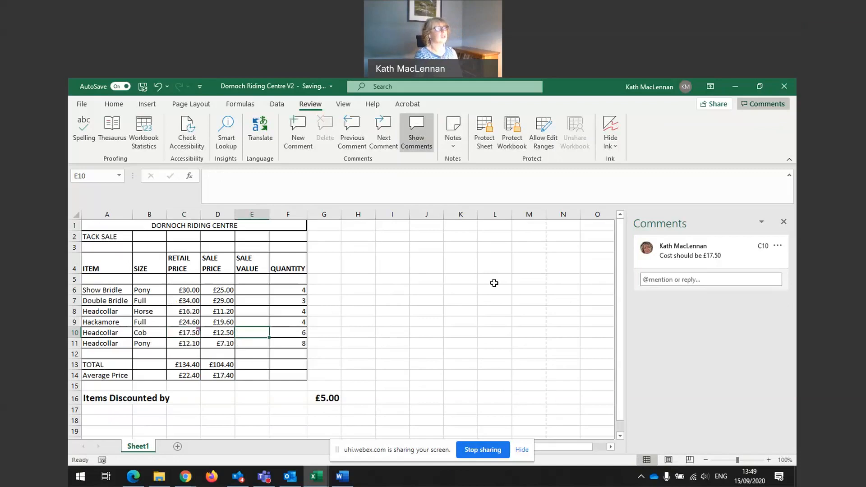
{"action": "left_click", "coordinate": [787, 221]}
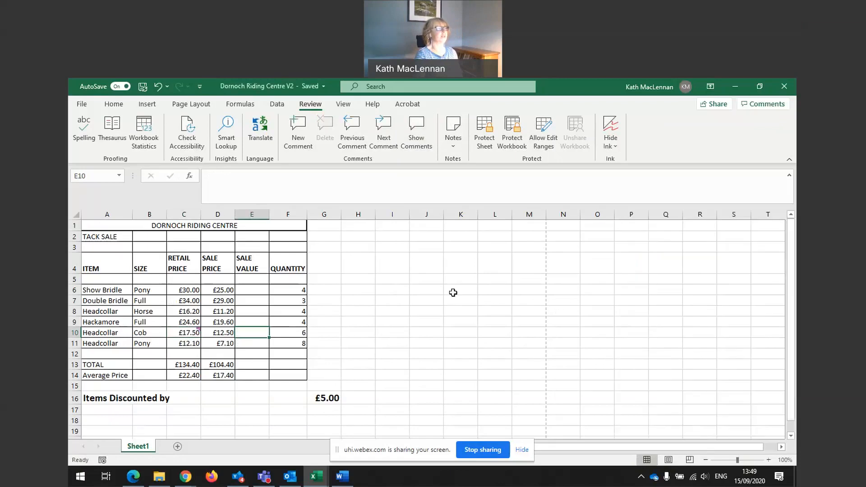
Delete the comment on cell C10
{"action": "left_click", "coordinate": [186, 334]}
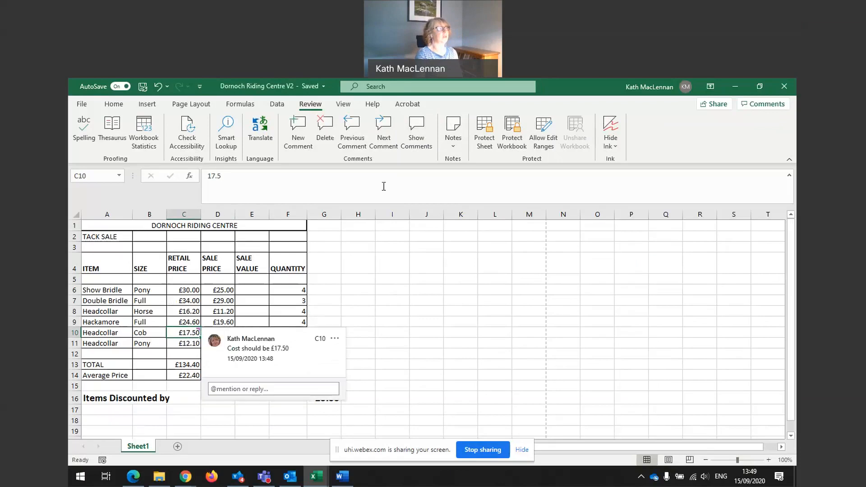
{"action": "left_click", "coordinate": [415, 141]}
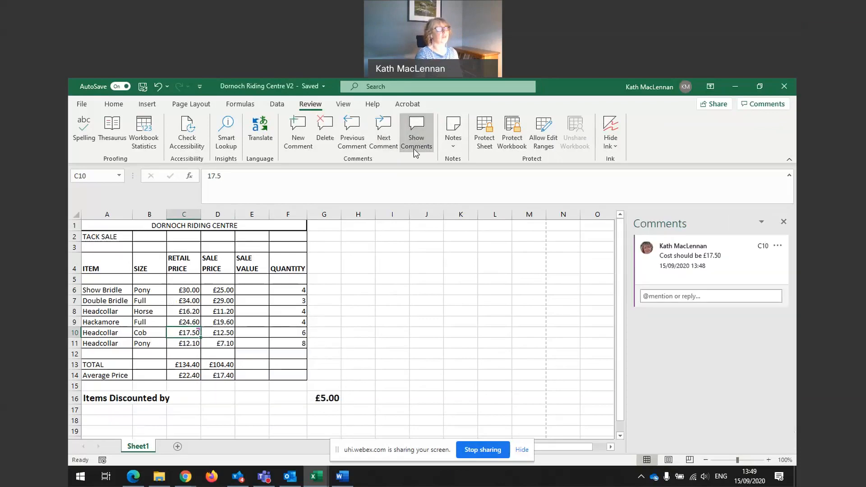
{"action": "left_click", "coordinate": [784, 221]}
{"action": "left_click", "coordinate": [380, 308]}
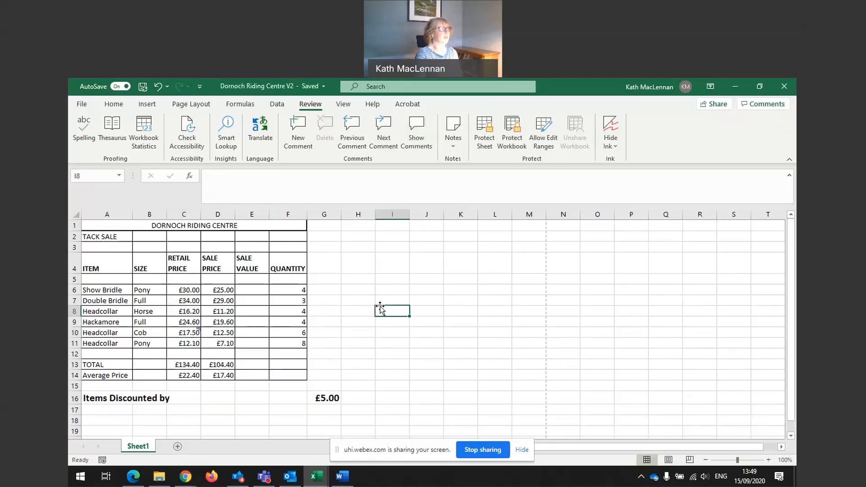
{"action": "left_click", "coordinate": [185, 333]}
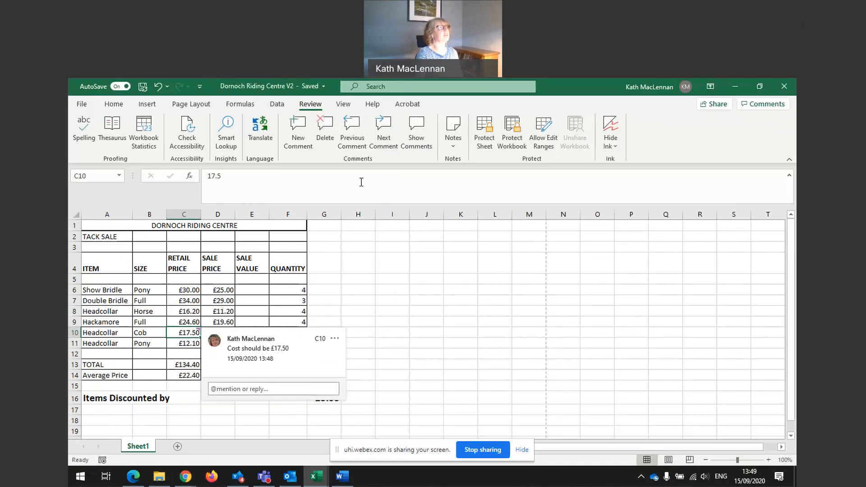
{"action": "left_click", "coordinate": [325, 125]}
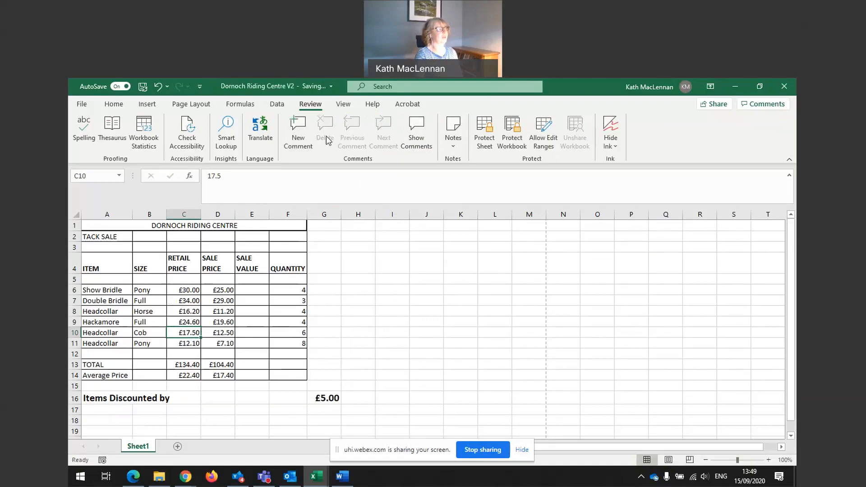
{"action": "left_click", "coordinate": [350, 320]}
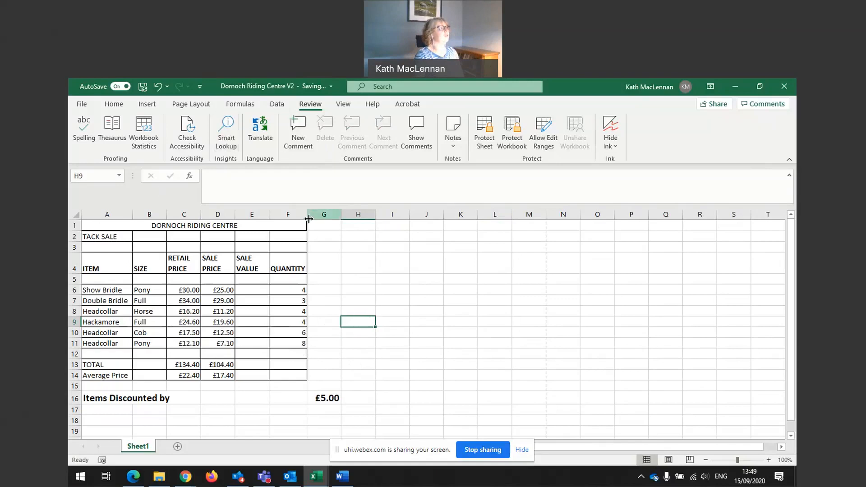
In Page Layout view, add the author's full name to the left header section, then return to Normal view
{"action": "left_click", "coordinate": [344, 105]}
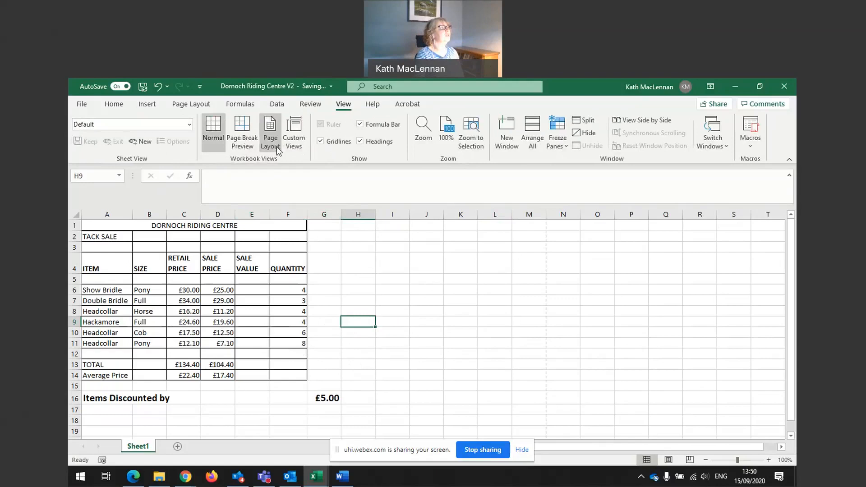
{"action": "left_click", "coordinate": [275, 146]}
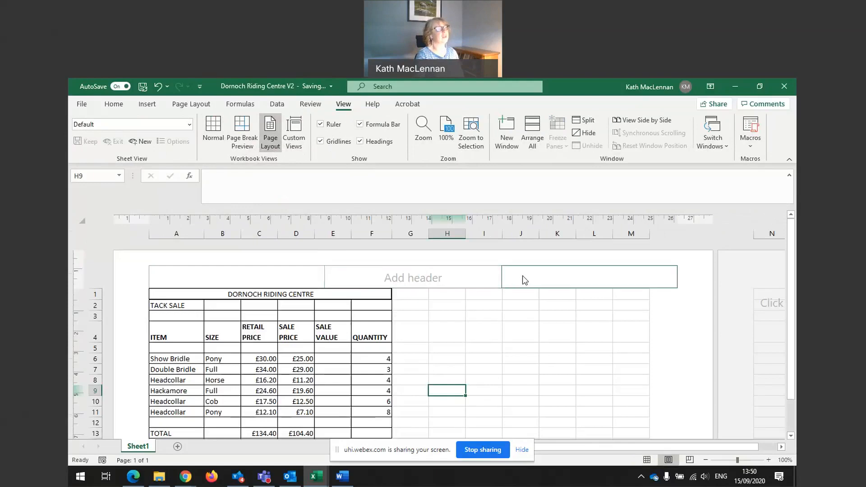
{"action": "scroll", "coordinate": [411, 315], "scroll_direction": "down", "scroll_amount": 6}
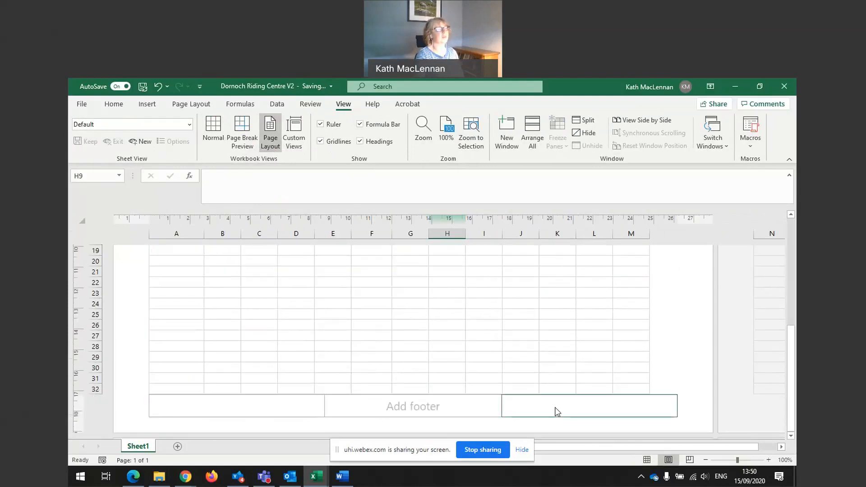
{"action": "scroll", "coordinate": [380, 402], "scroll_direction": "up", "scroll_amount": 6}
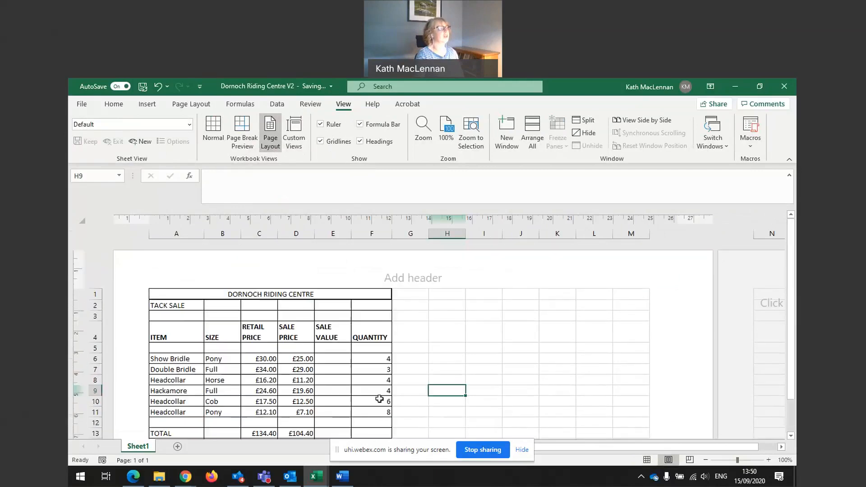
{"action": "left_click", "coordinate": [275, 276]}
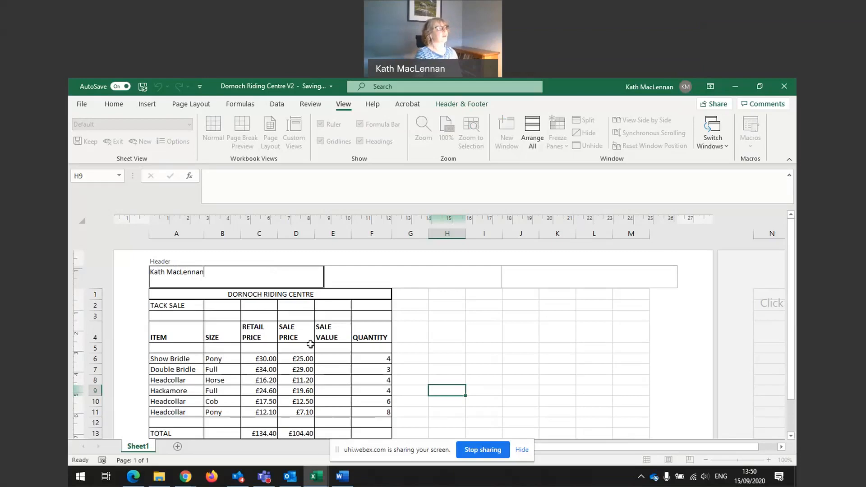
{"action": "left_click", "coordinate": [365, 334]}
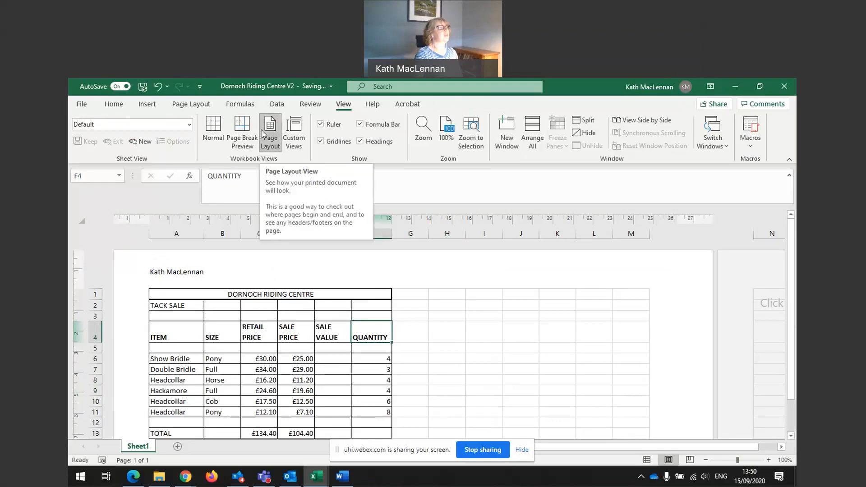
{"action": "left_click", "coordinate": [213, 133]}
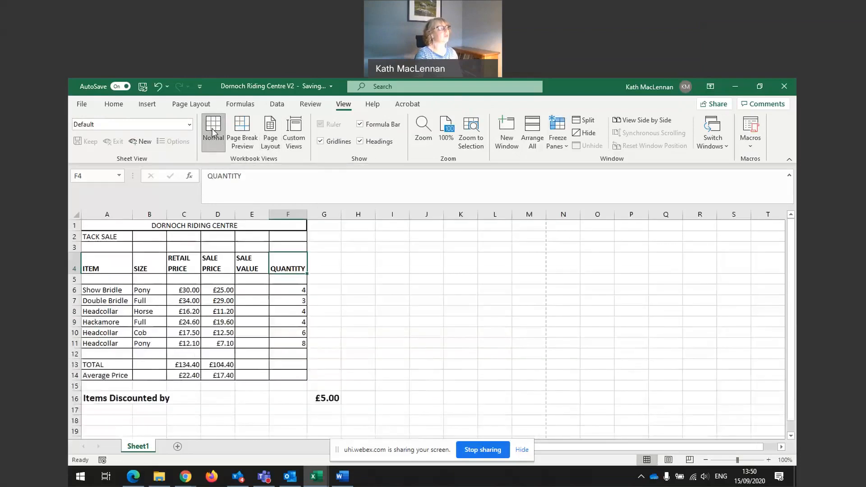
{"action": "left_click", "coordinate": [250, 280]}
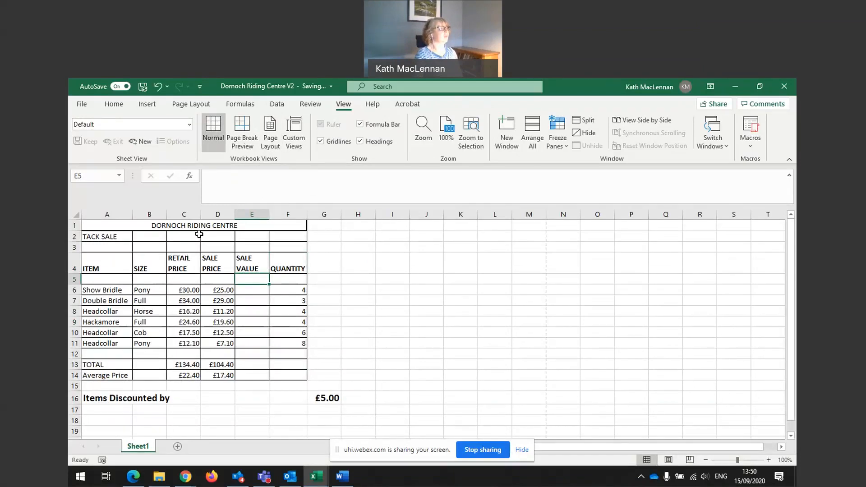
Remove all borders from the table range A1:F15
{"action": "left_click_drag", "start_coordinate": [97, 225], "coordinate": [261, 384]}
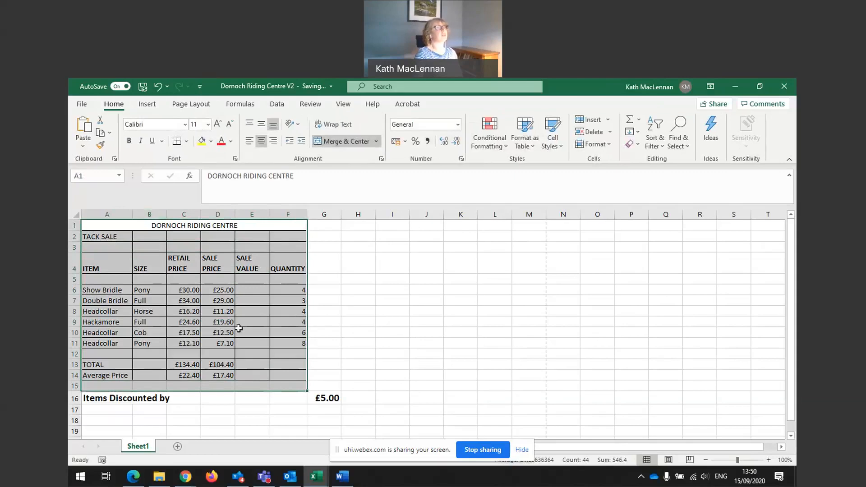
{"action": "left_click", "coordinate": [186, 141]}
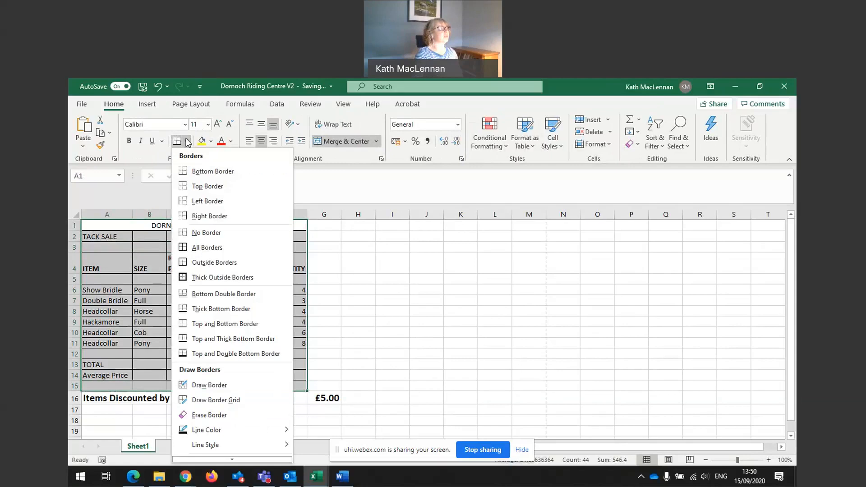
{"action": "left_click", "coordinate": [186, 232]}
{"action": "left_click", "coordinate": [233, 255]}
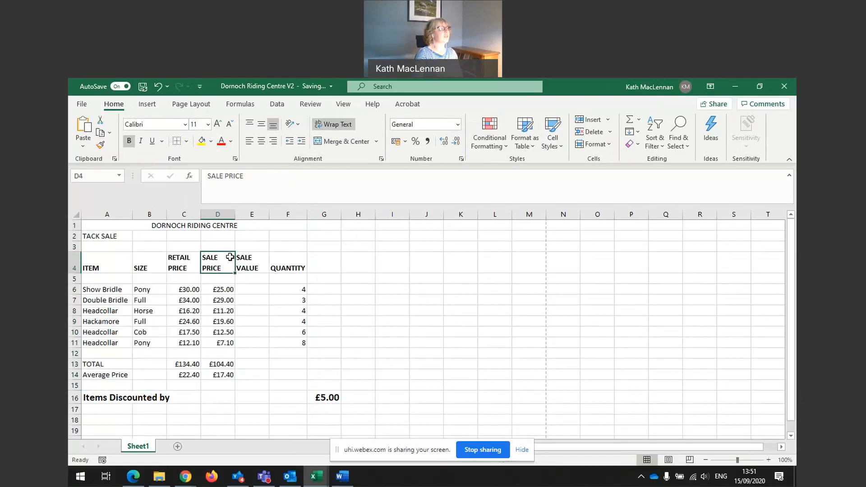
{"action": "left_click", "coordinate": [341, 106]}
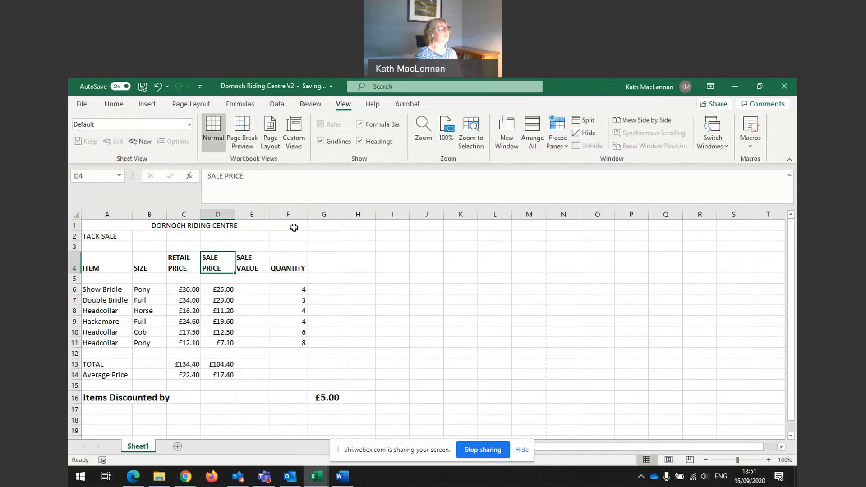
{"action": "left_click", "coordinate": [320, 141]}
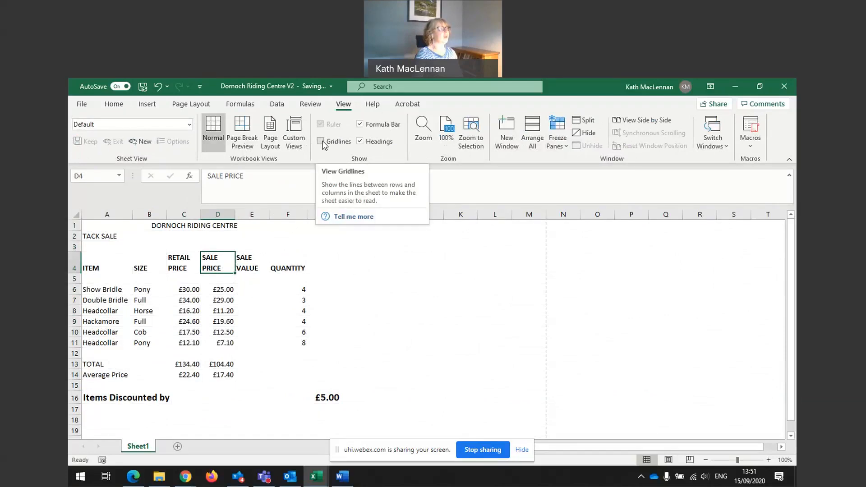
{"action": "left_click", "coordinate": [323, 142]}
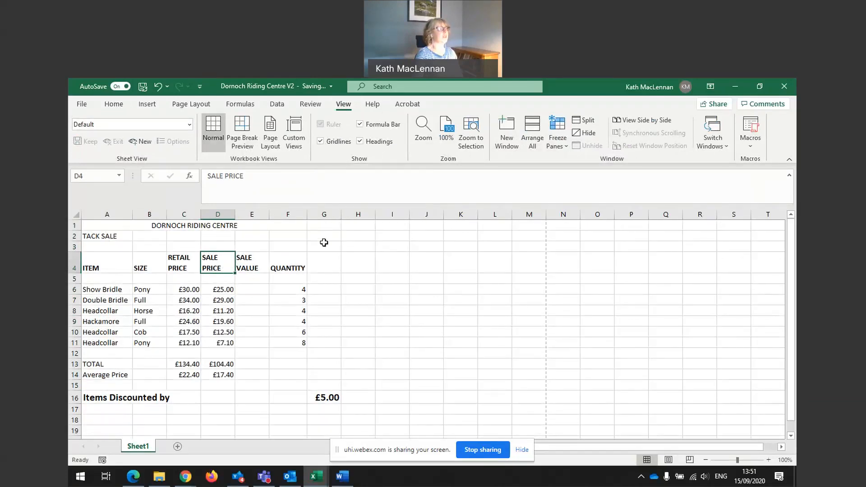
Apply all borders to the table range A1:F14
{"action": "left_click", "coordinate": [119, 110]}
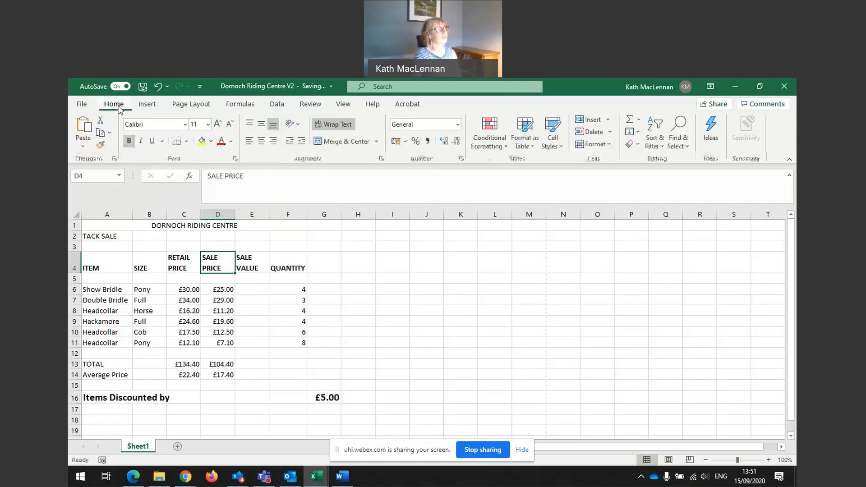
{"action": "left_click", "coordinate": [89, 226]}
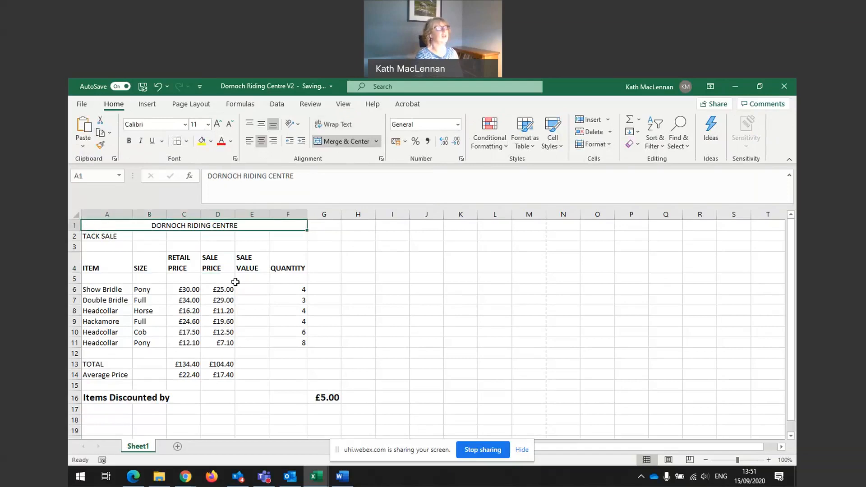
{"action": "mouse_move", "coordinate": [116, 227]}
{"action": "left_mouse_down"}
{"action": "mouse_move", "coordinate": [181, 238]}
{"action": "mouse_move", "coordinate": [304, 385]}
{"action": "mouse_move", "coordinate": [304, 375]}
{"action": "left_mouse_up"}
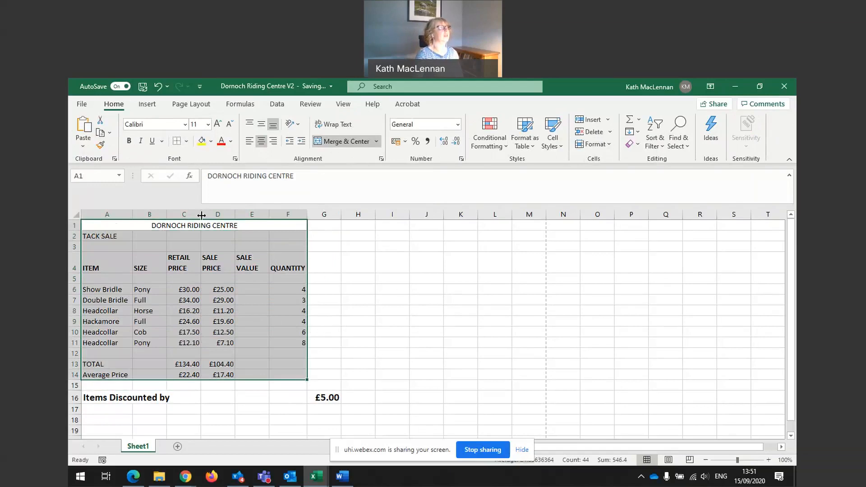
{"action": "left_click", "coordinate": [188, 141]}
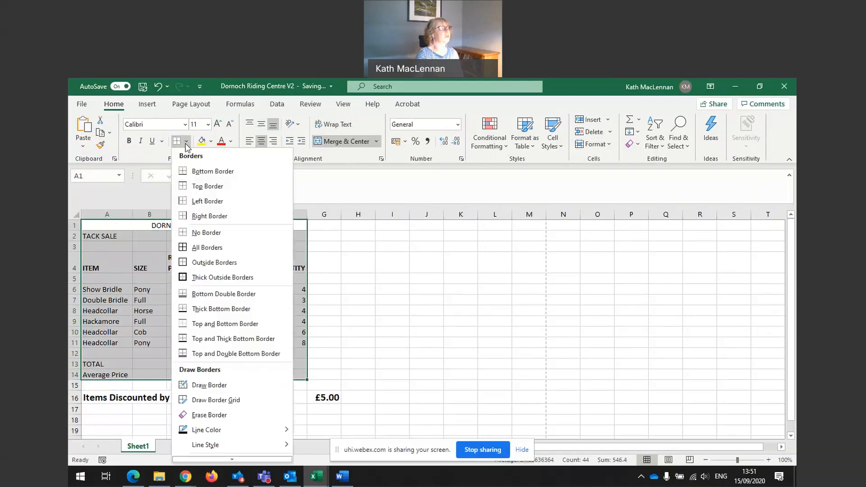
{"action": "left_click", "coordinate": [196, 247]}
{"action": "left_click", "coordinate": [339, 285]}
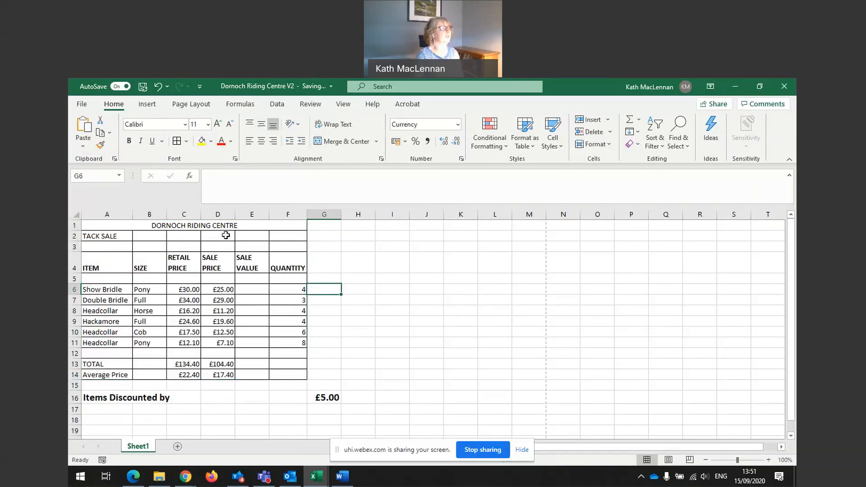
Give the merged title cell A1 a thick outside border
{"action": "left_click", "coordinate": [239, 226]}
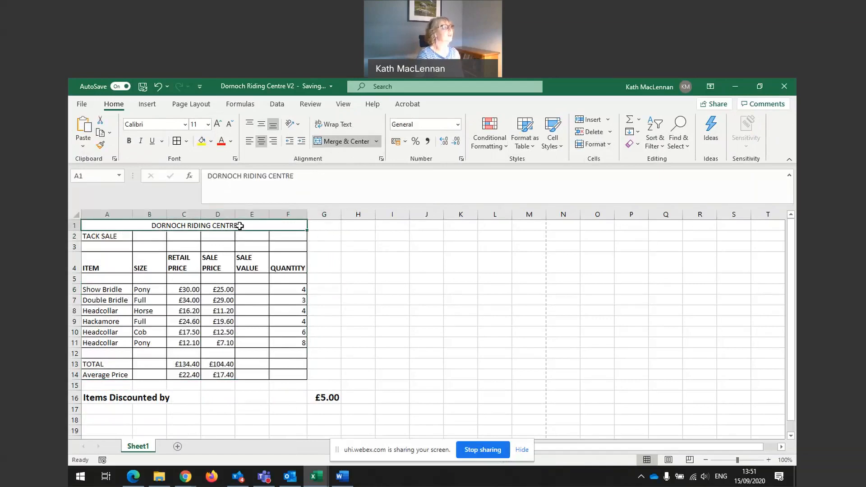
{"action": "left_click", "coordinate": [186, 143]}
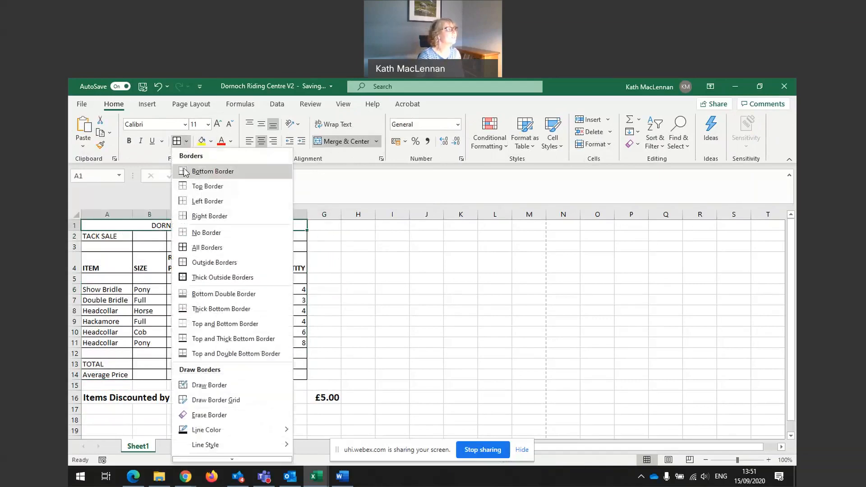
{"action": "left_click", "coordinate": [189, 278]}
{"action": "left_click", "coordinate": [379, 260]}
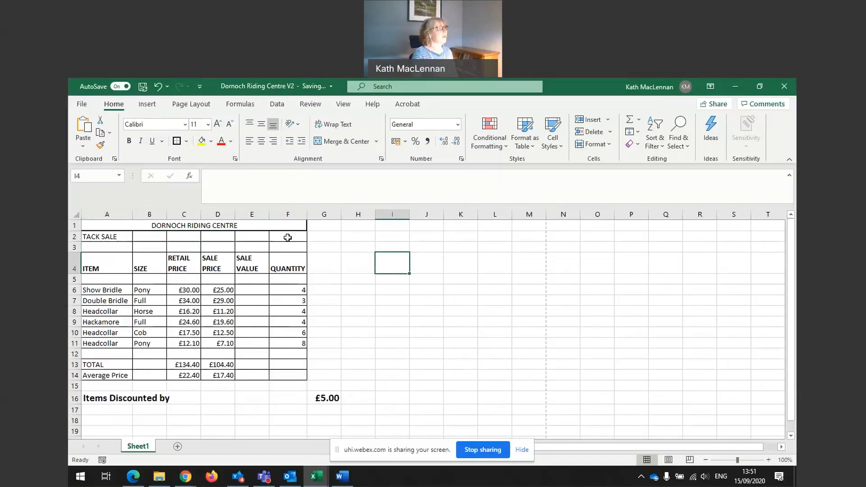
Show formulas instead of results in the worksheet cells
{"action": "left_click", "coordinate": [243, 105]}
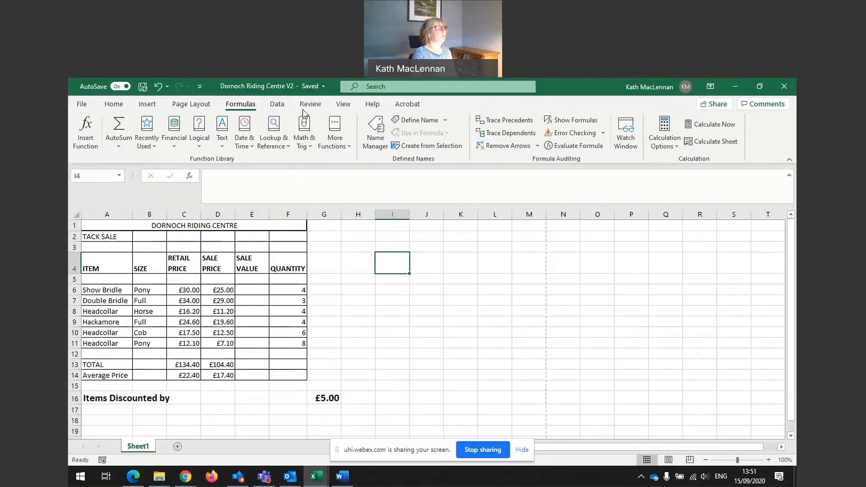
{"action": "left_click", "coordinate": [568, 120]}
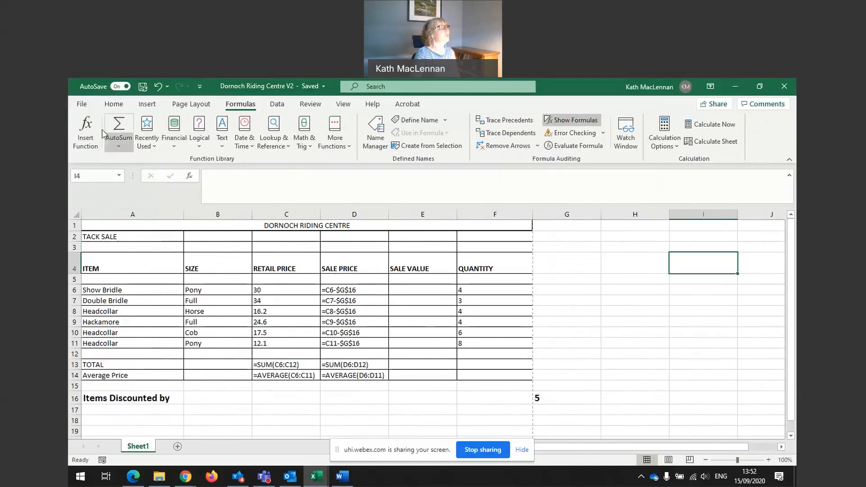
In print preview, switch the orientation to portrait and page through the preview
{"action": "left_click", "coordinate": [79, 105]}
{"action": "left_click", "coordinate": [105, 277]}
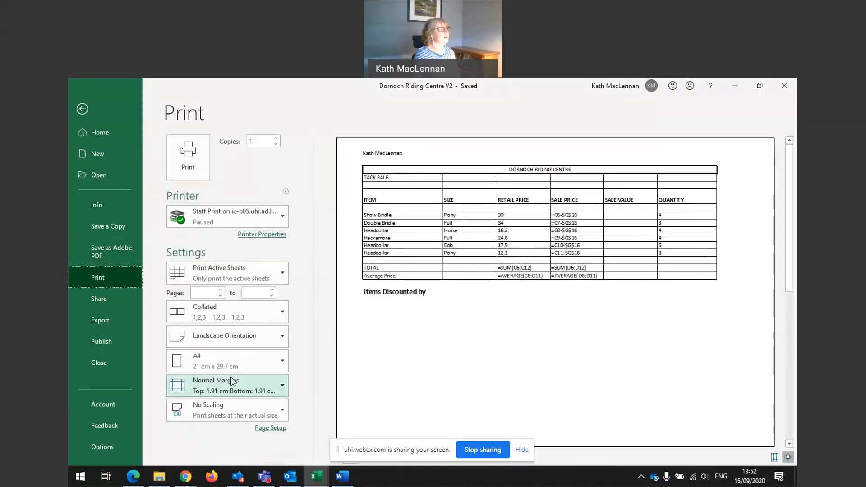
{"action": "left_click", "coordinate": [283, 338]}
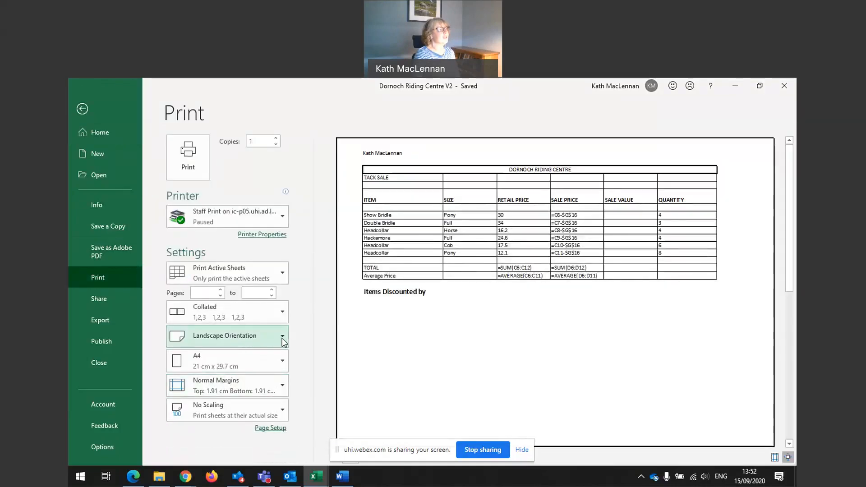
{"action": "left_click", "coordinate": [250, 362]}
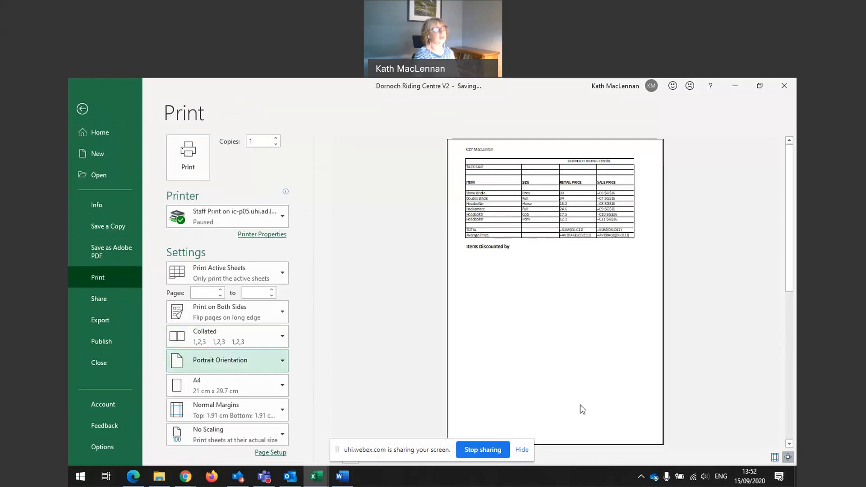
{"action": "scroll", "coordinate": [574, 385], "scroll_direction": "down", "scroll_amount": 1}
{"action": "scroll", "coordinate": [573, 386], "scroll_direction": "up", "scroll_amount": 1}
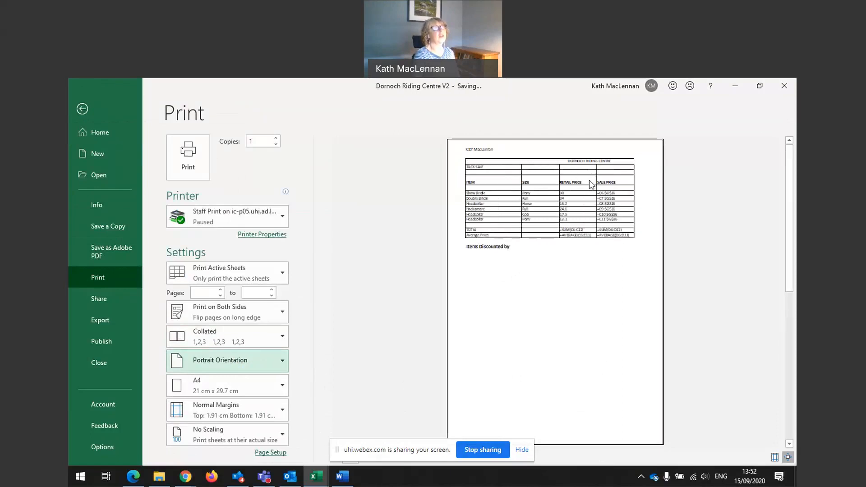
{"action": "left_click_drag", "start_coordinate": [790, 216], "coordinate": [796, 359]}
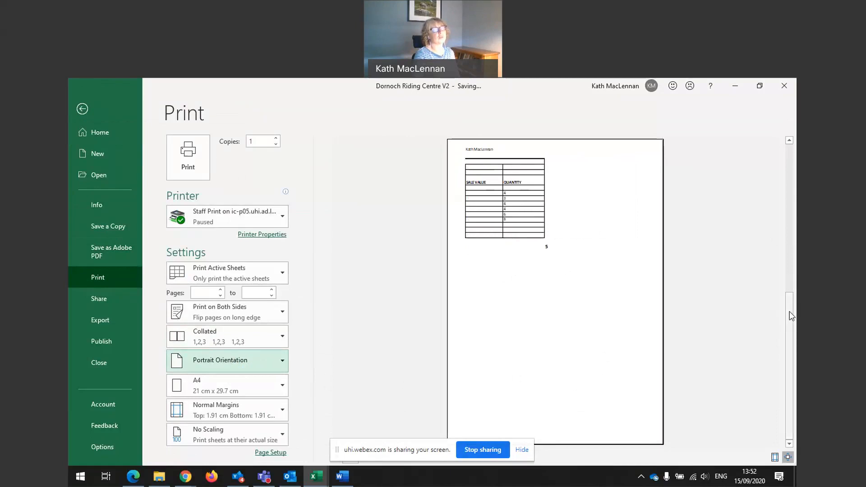
{"action": "left_click", "coordinate": [786, 254]}
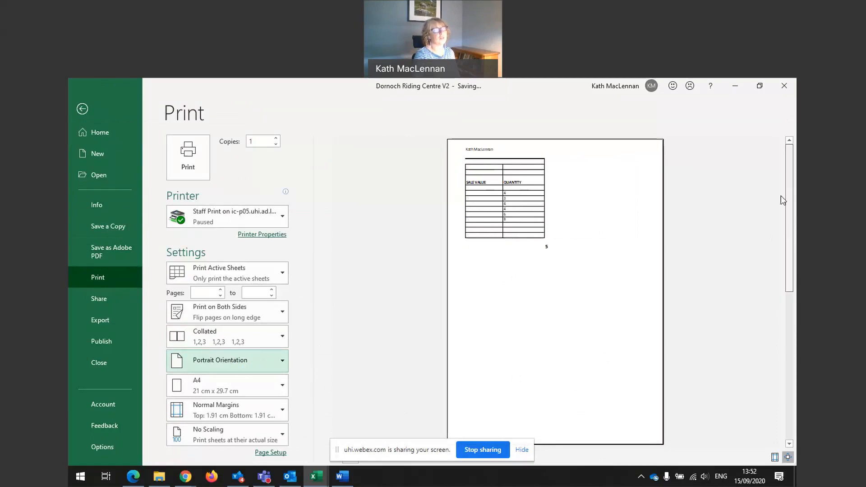
Set the print orientation back to landscape and page through the preview
{"action": "left_click", "coordinate": [215, 364]}
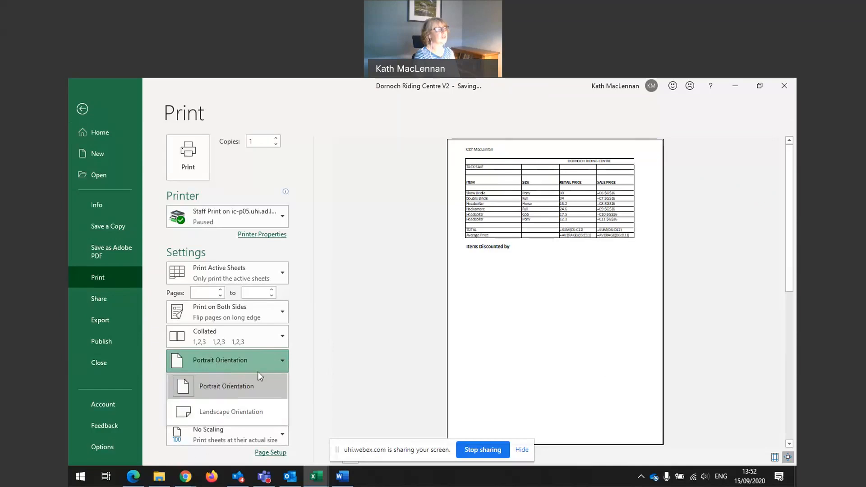
{"action": "left_click", "coordinate": [247, 412]}
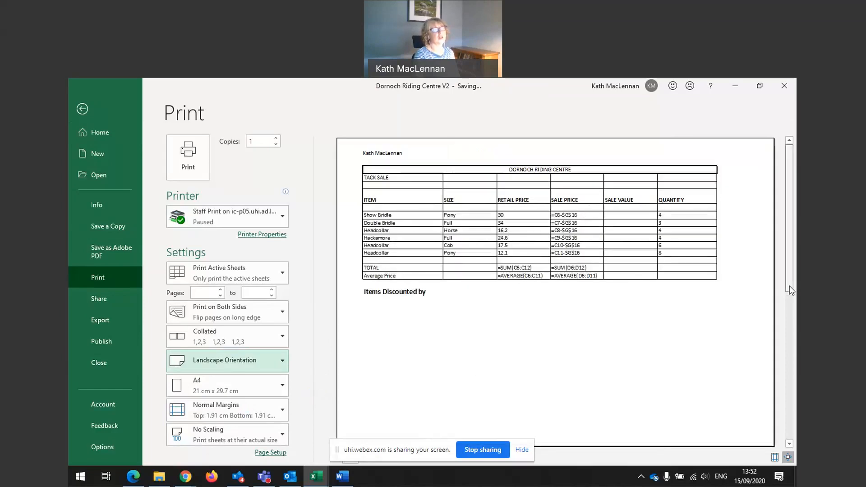
{"action": "left_click", "coordinate": [789, 444]}
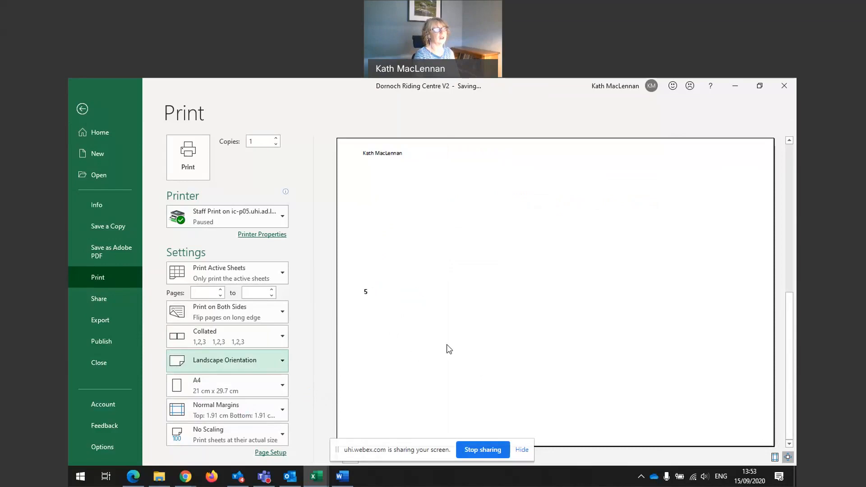
{"action": "left_click_drag", "start_coordinate": [789, 321], "coordinate": [778, 165]}
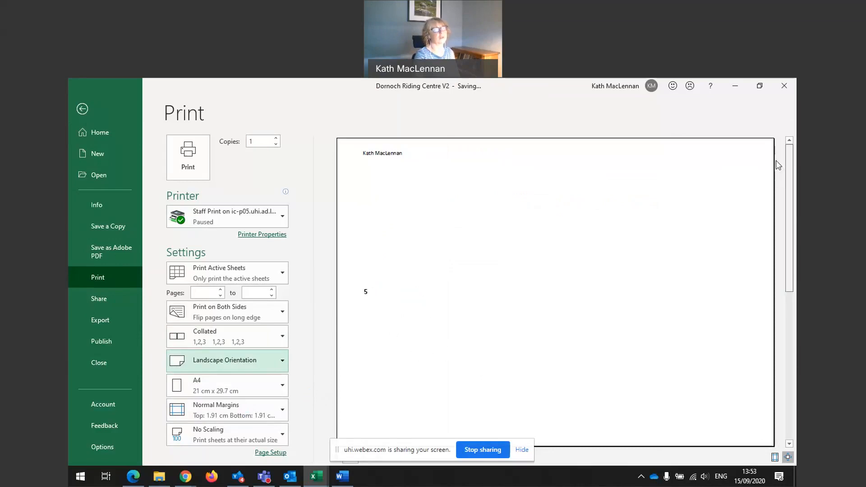
Scale the printout to fit the sheet on one page and leave the print screen
{"action": "left_click", "coordinate": [251, 433]}
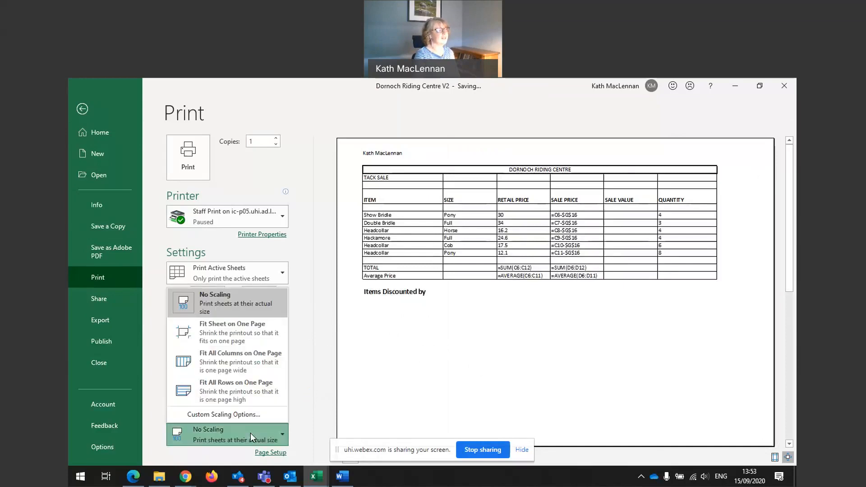
{"action": "left_click", "coordinate": [230, 327]}
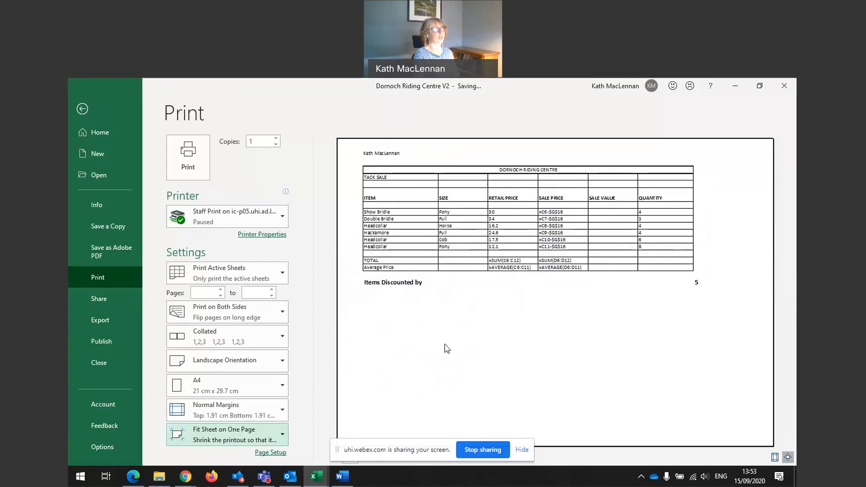
{"action": "left_click", "coordinate": [82, 109]}
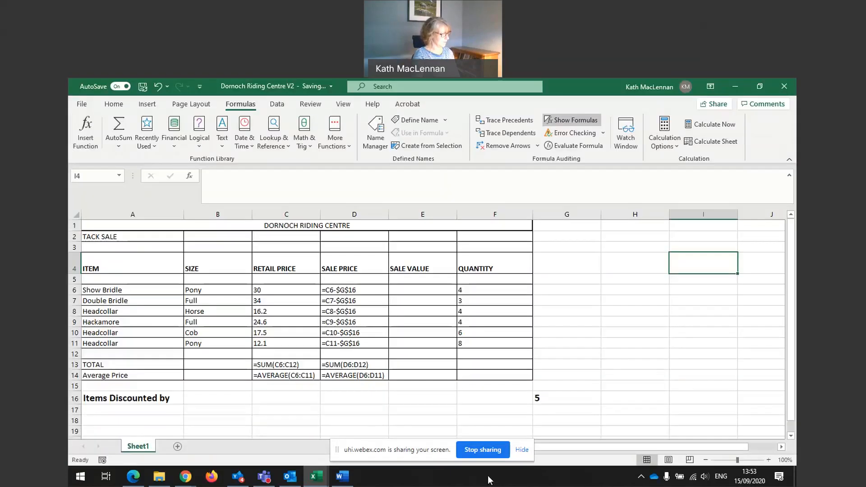
Check the sheet in Page Layout view, then return to Normal view
{"action": "left_click", "coordinate": [189, 106]}
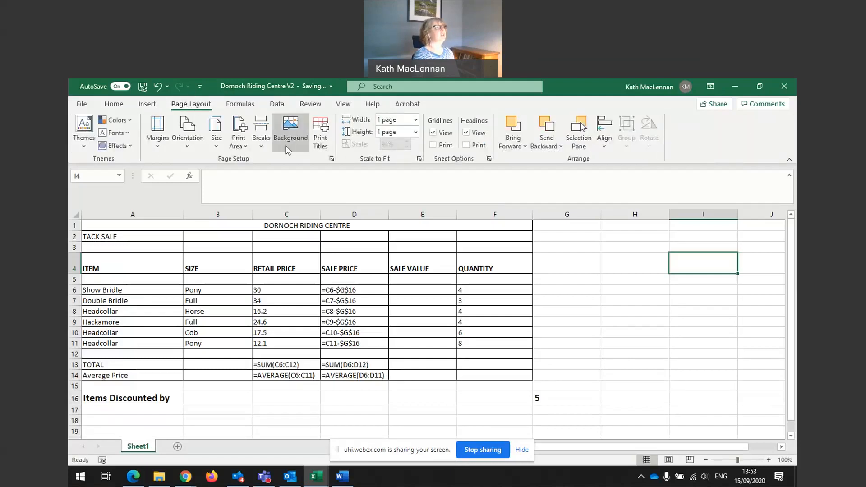
{"action": "left_click", "coordinate": [114, 104]}
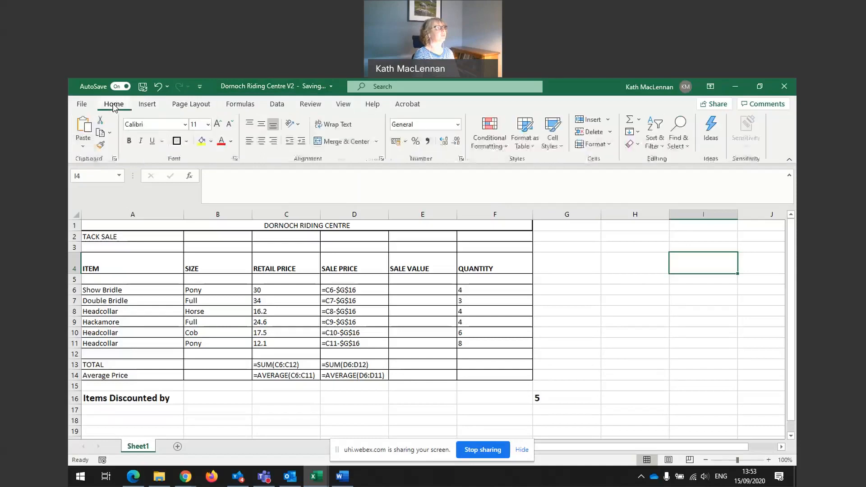
{"action": "left_click", "coordinate": [343, 104]}
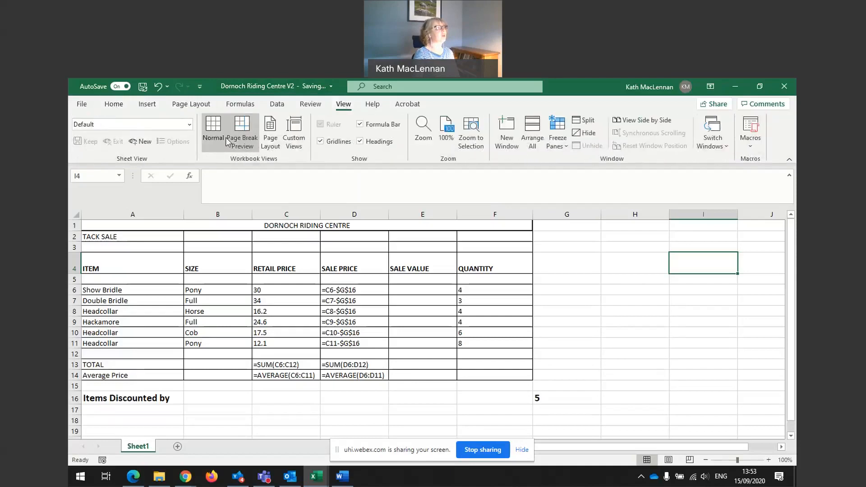
{"action": "left_click", "coordinate": [271, 136]}
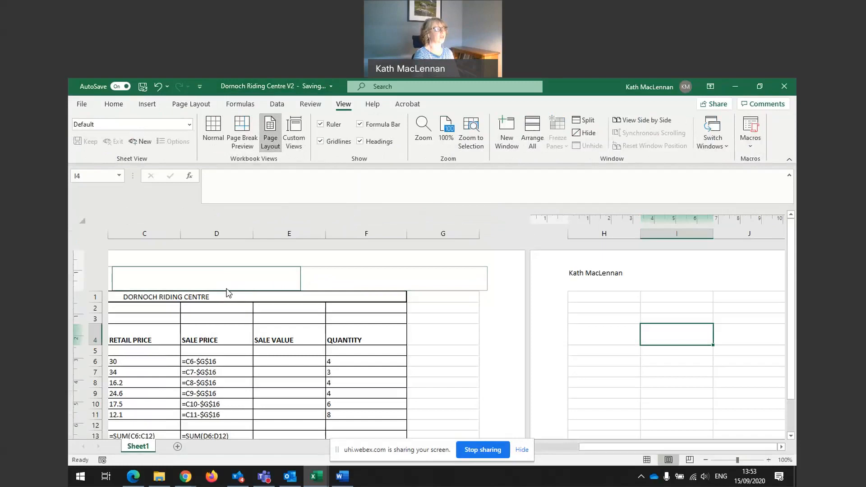
{"action": "left_click", "coordinate": [212, 131]}
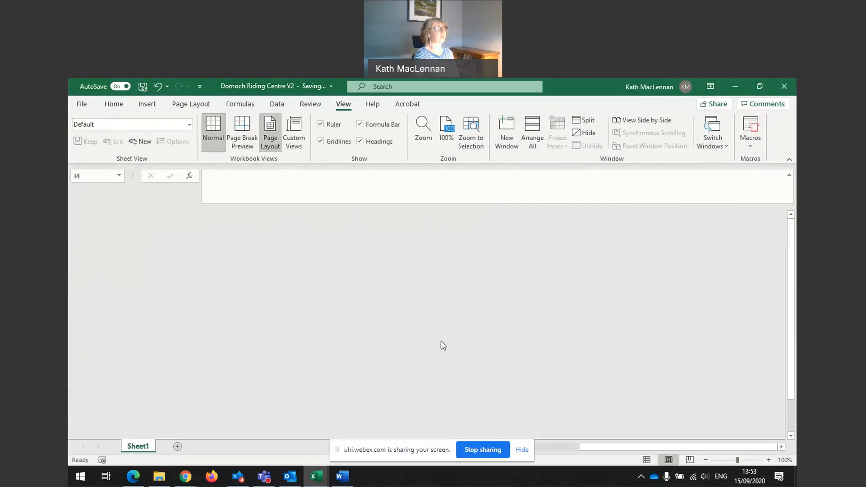